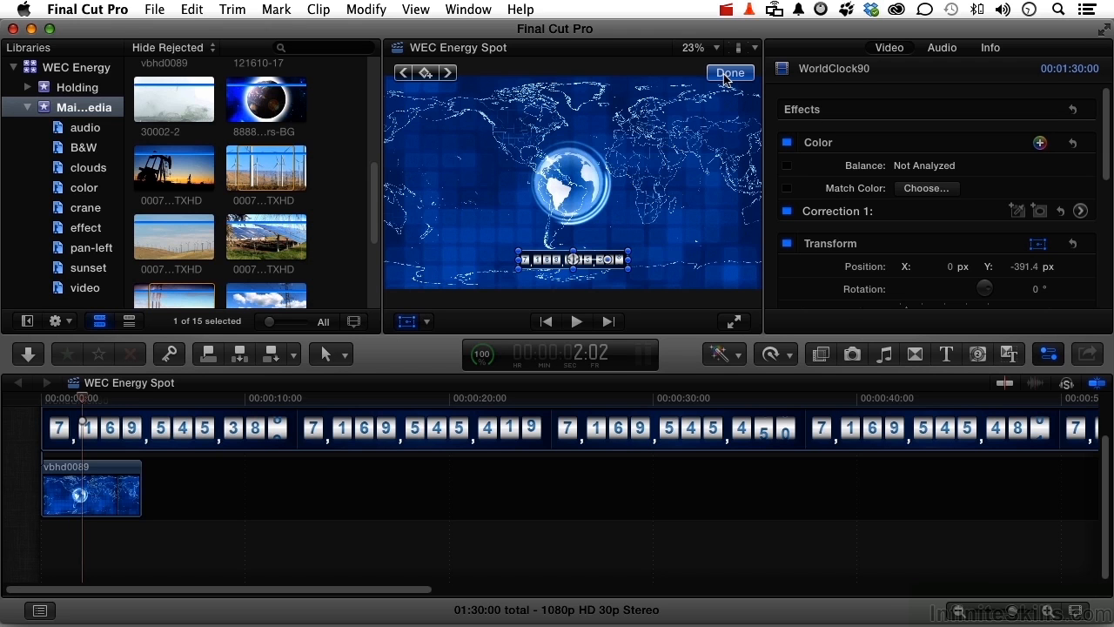
# Finish the on-screen transform of the WorldClock90 counter and compare the picture with its Transform settings off and on
pyautogui.click(729, 73)
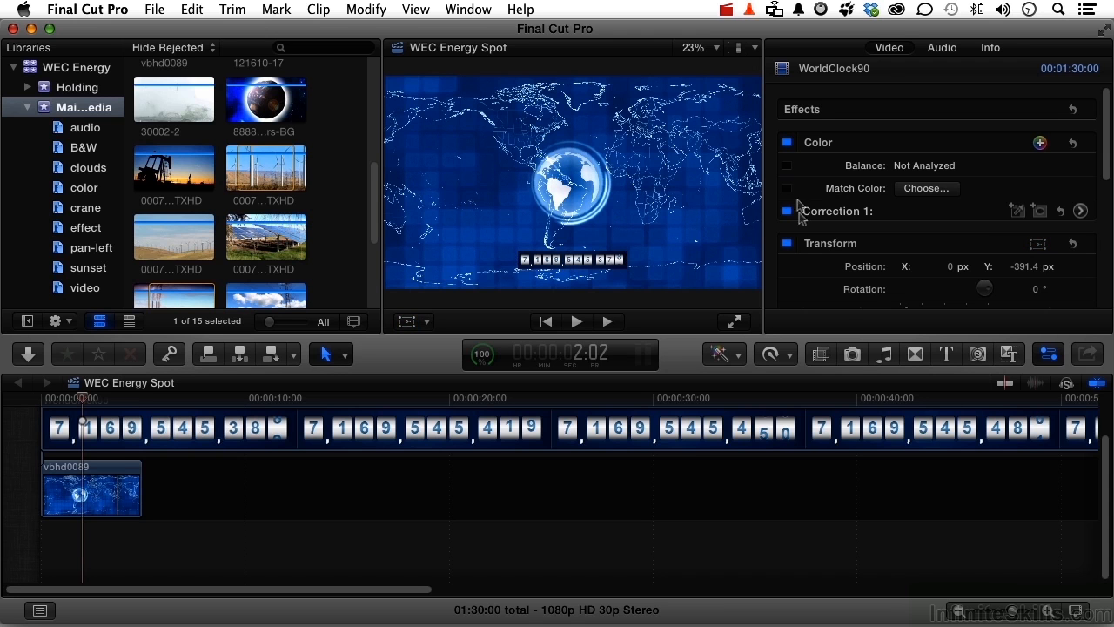
pyautogui.click(788, 244)
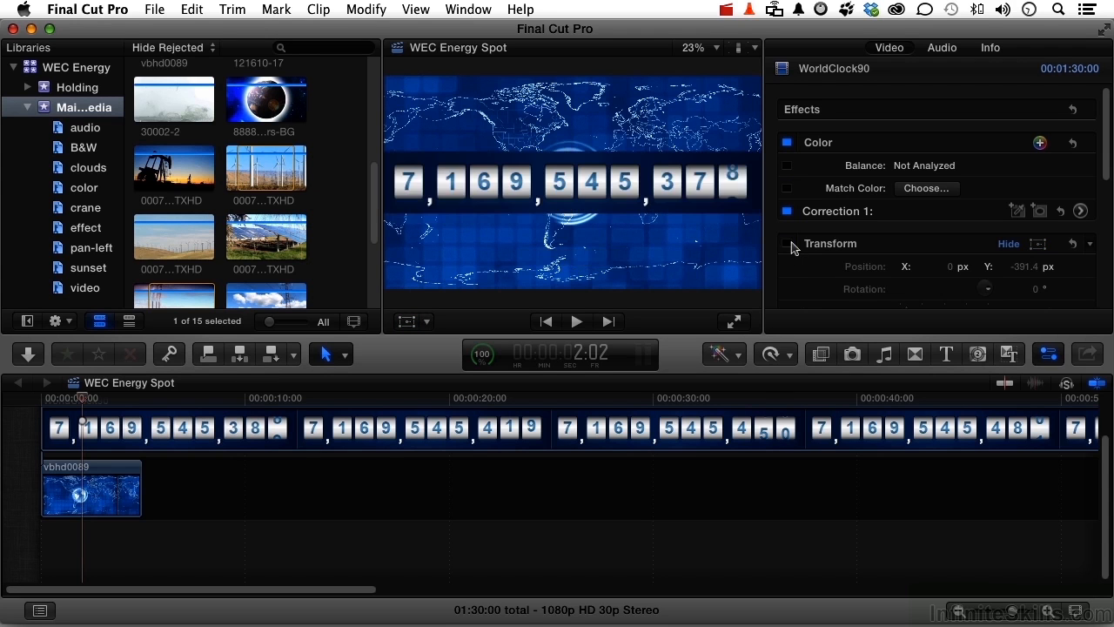
pyautogui.click(788, 244)
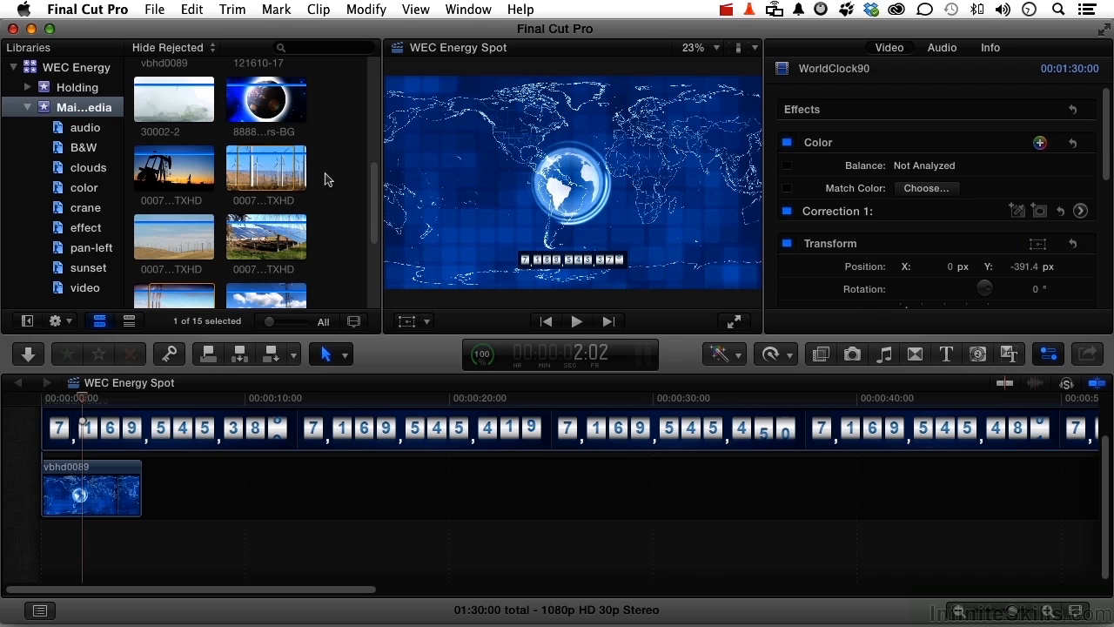
# Preview the 121610-17 street clip, place it in the timeline directly after vbhd0089 below the counter, and review the edit full screen
pyautogui.scroll(3, 325, 179)
pyautogui.scroll(3, 325, 179)
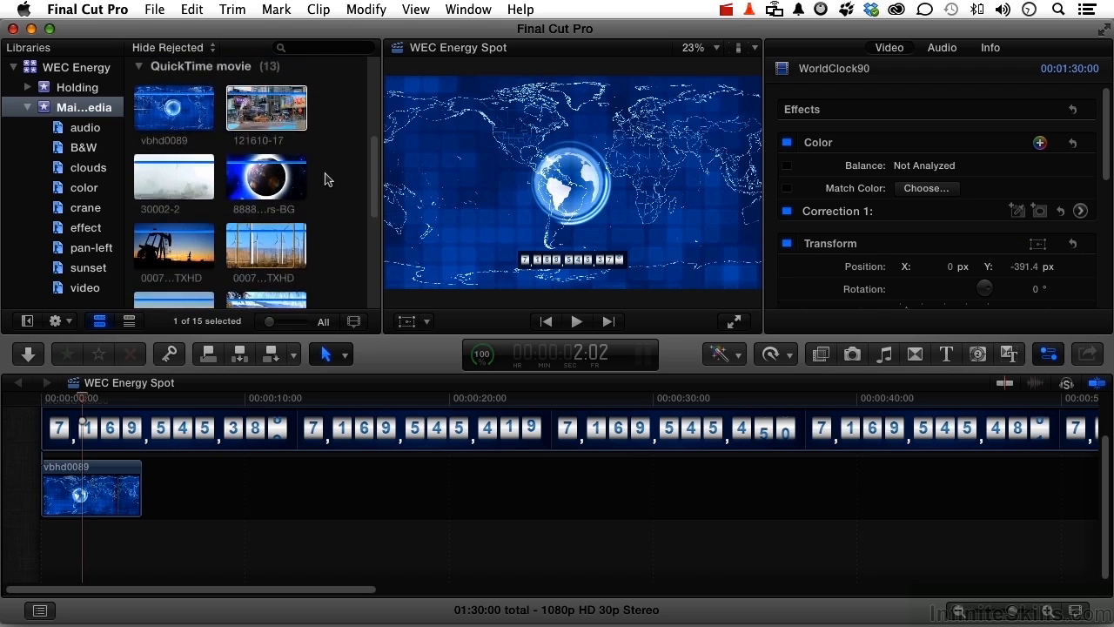
pyautogui.click(249, 130)
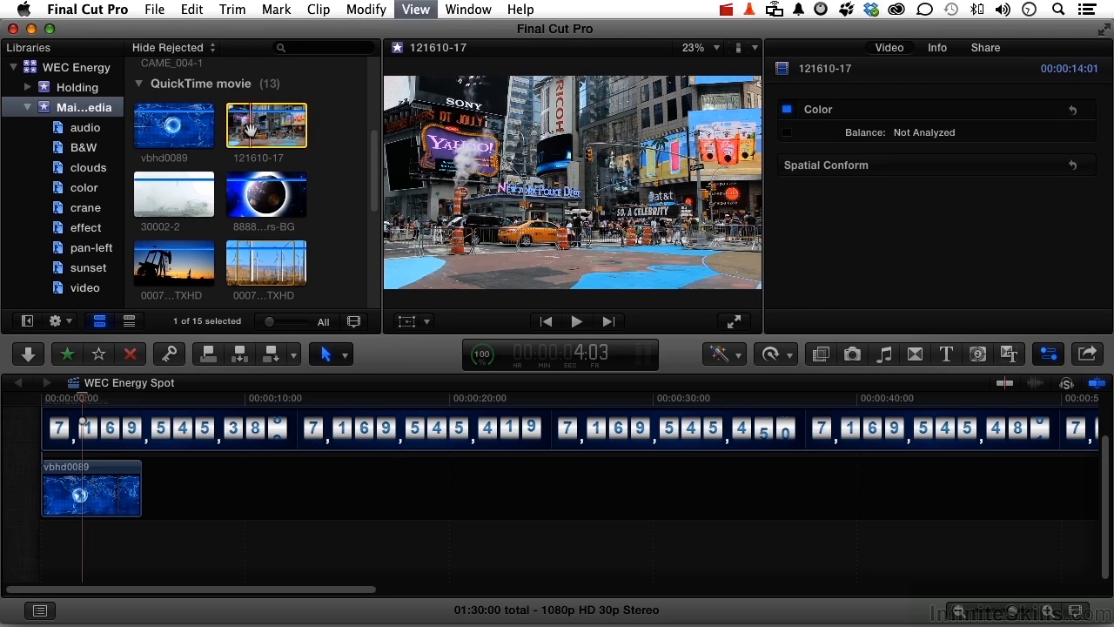
pyautogui.press('space')
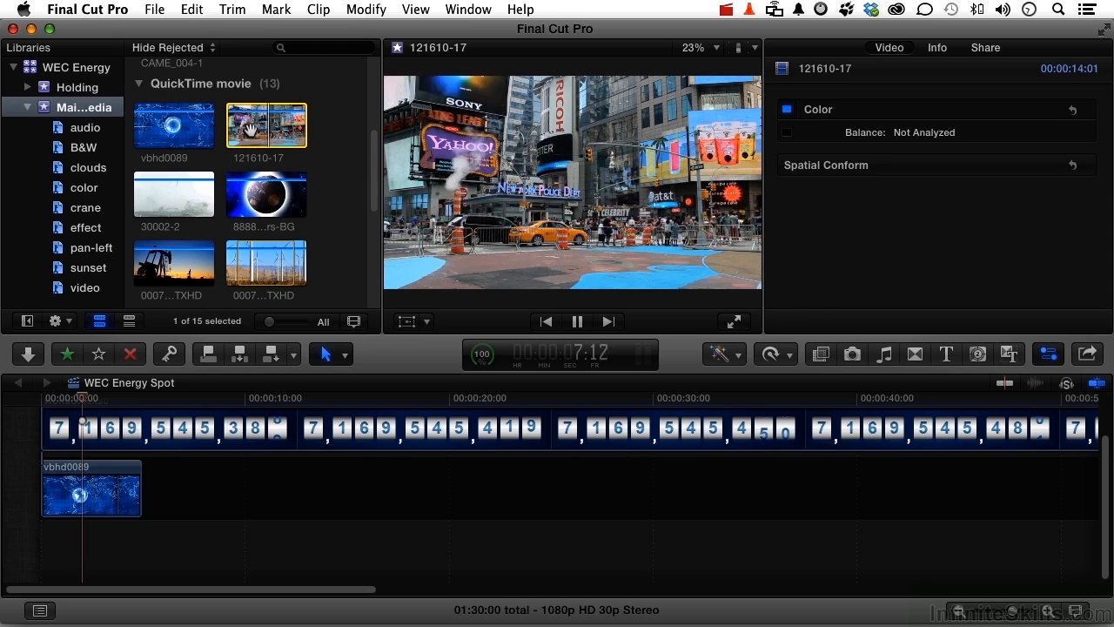
pyautogui.press('space')
pyautogui.moveTo(248, 128); pyautogui.dragTo(248, 492)
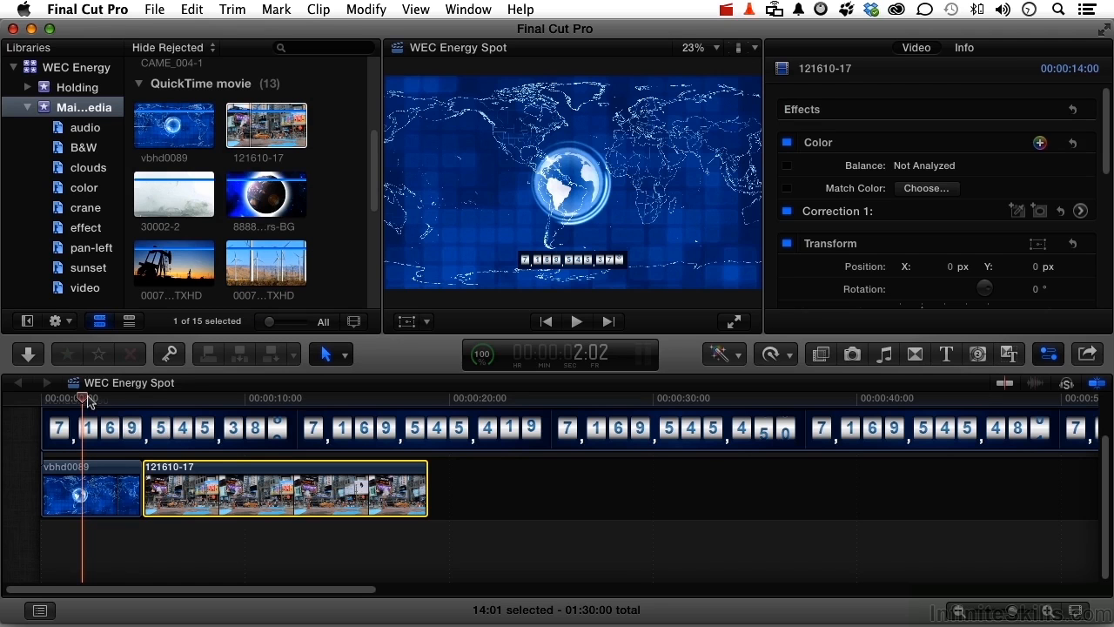
pyautogui.click(737, 323)
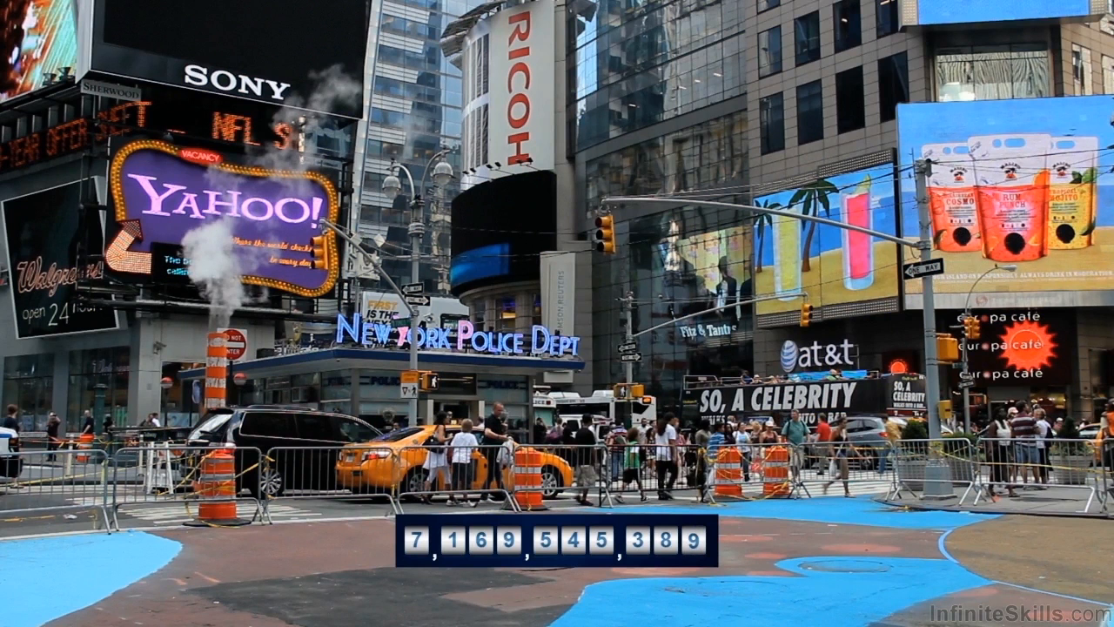
pyautogui.press('Escape')
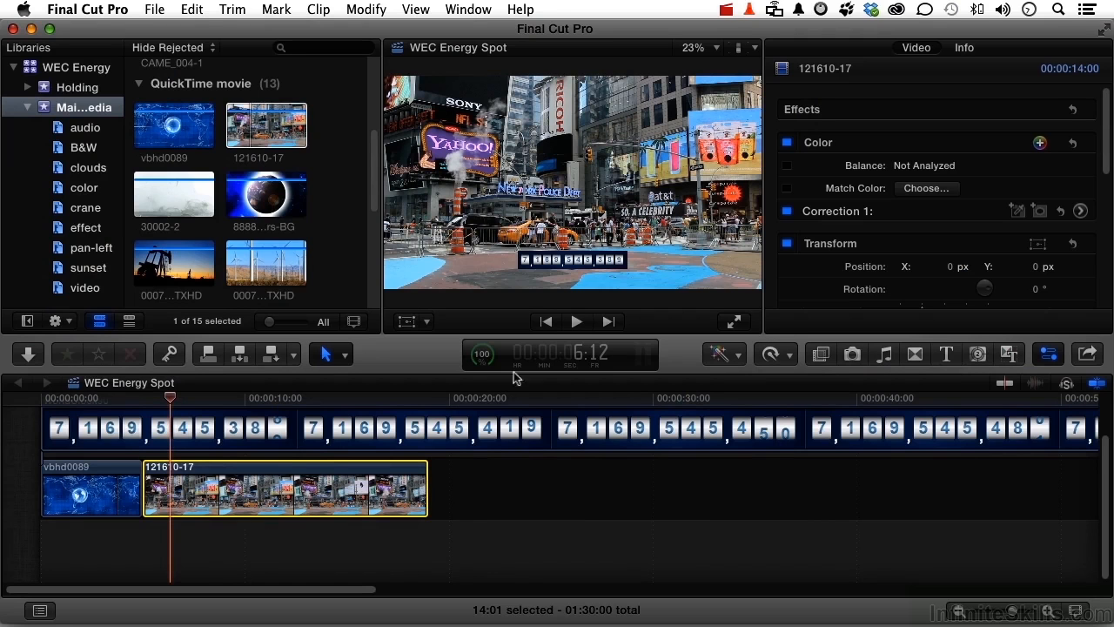
# Set the duration of the 121610-17 clip in the timeline to 7:00
pyautogui.hotkey('ctrl', 'd')
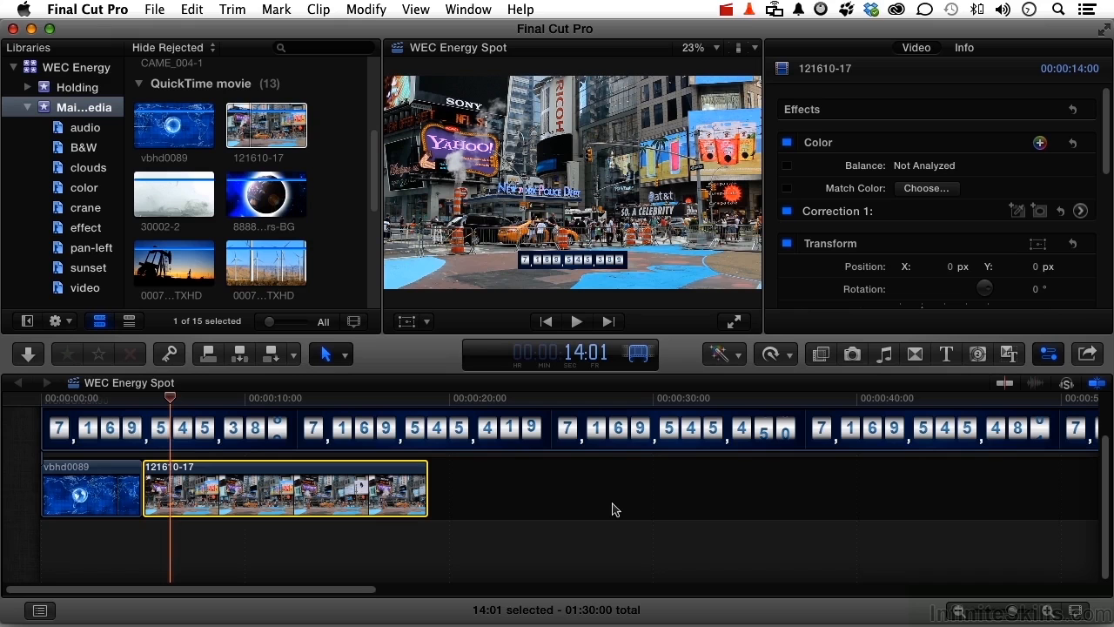
pyautogui.write('7:00')
pyautogui.press('Return')
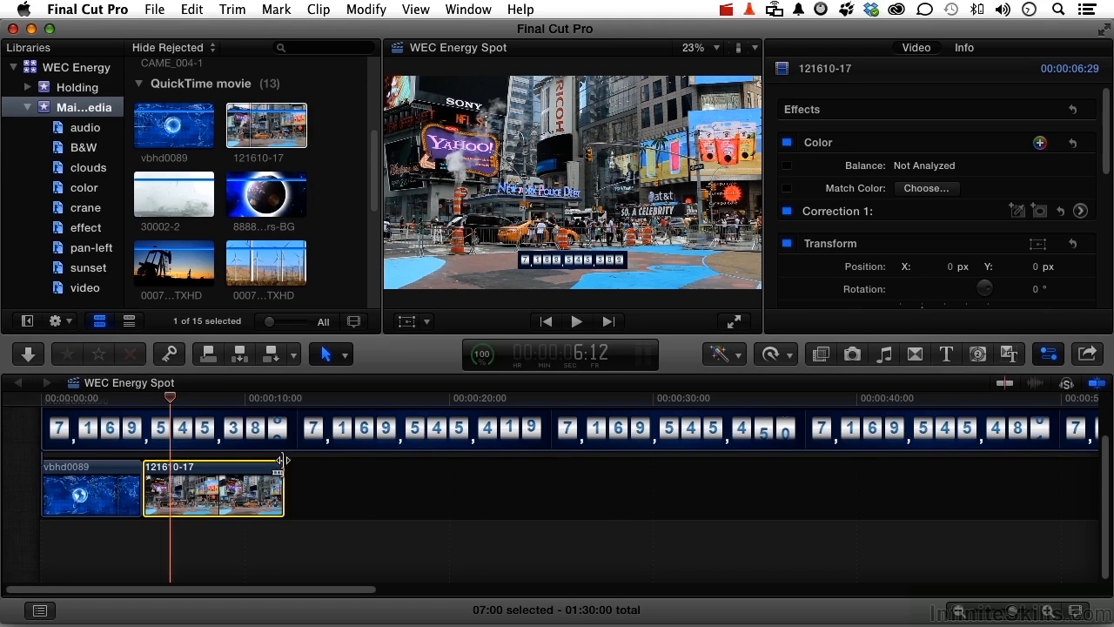
# Add a freeze frame at the start of the 121610-17 clip, at 5:00 in the timeline
pyautogui.moveTo(170, 400); pyautogui.dragTo(141, 401)
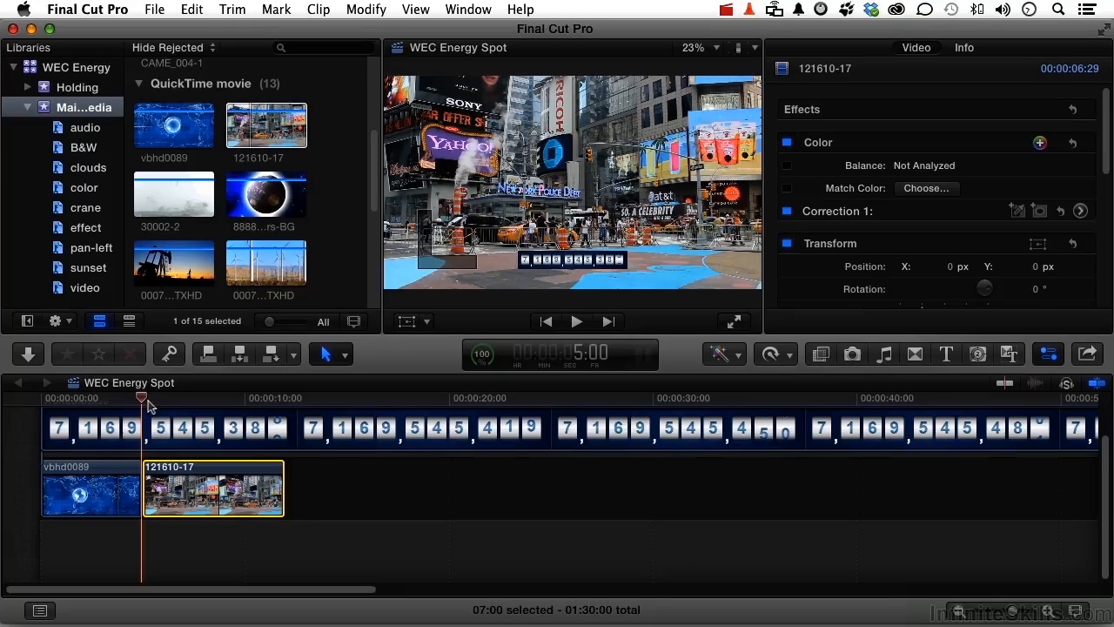
pyautogui.click(190, 10)
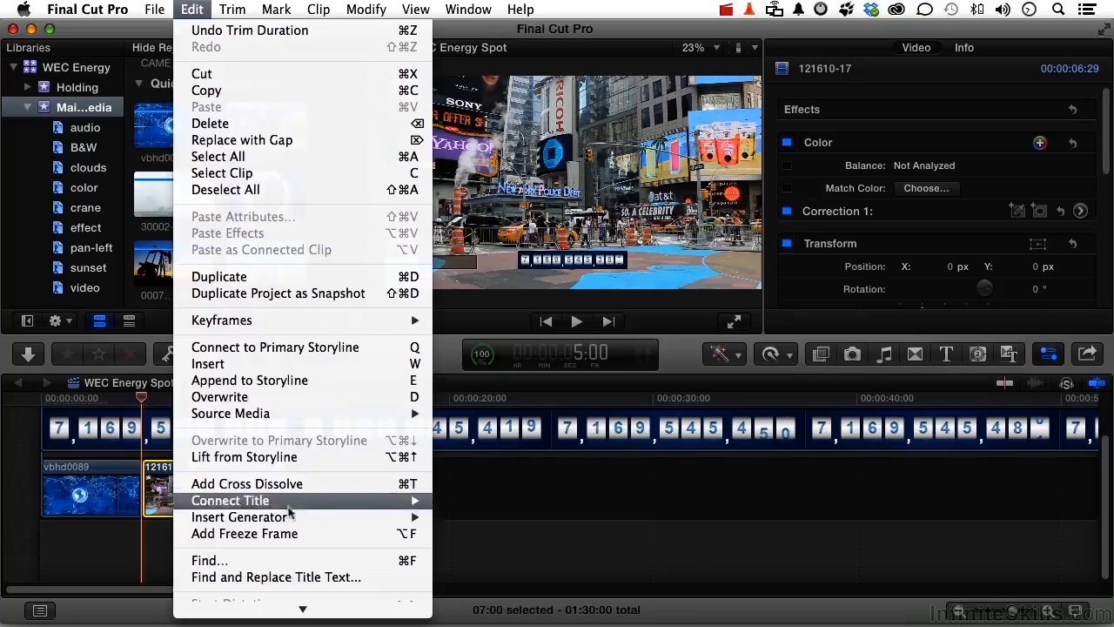
pyautogui.click(289, 533)
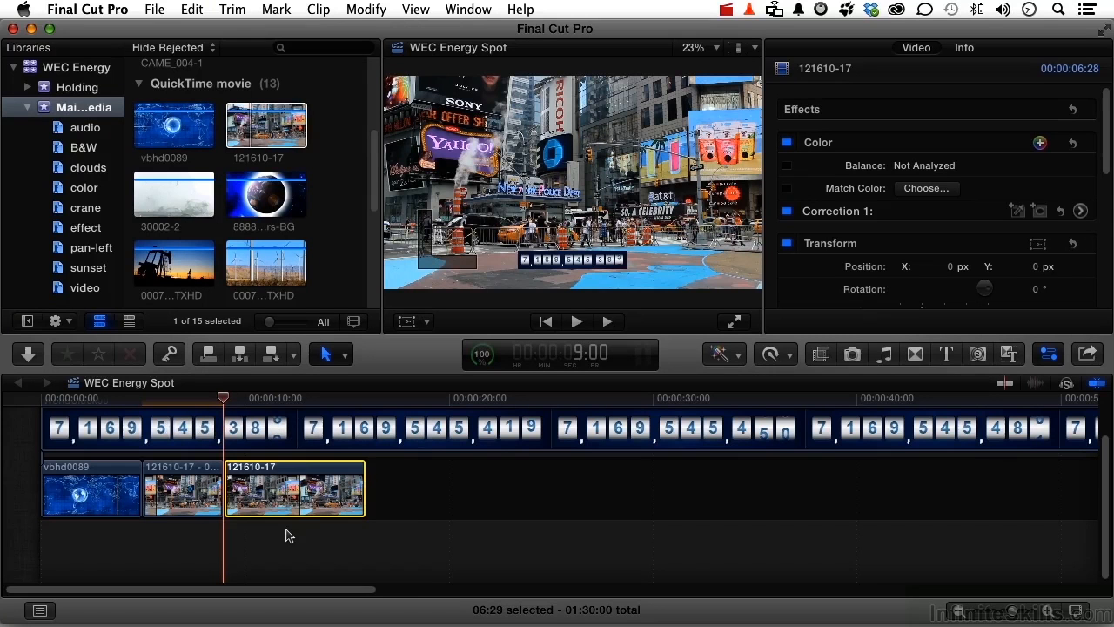
# Set the duration of the 121610-17 freeze frame to 3:00
pyautogui.click(193, 502)
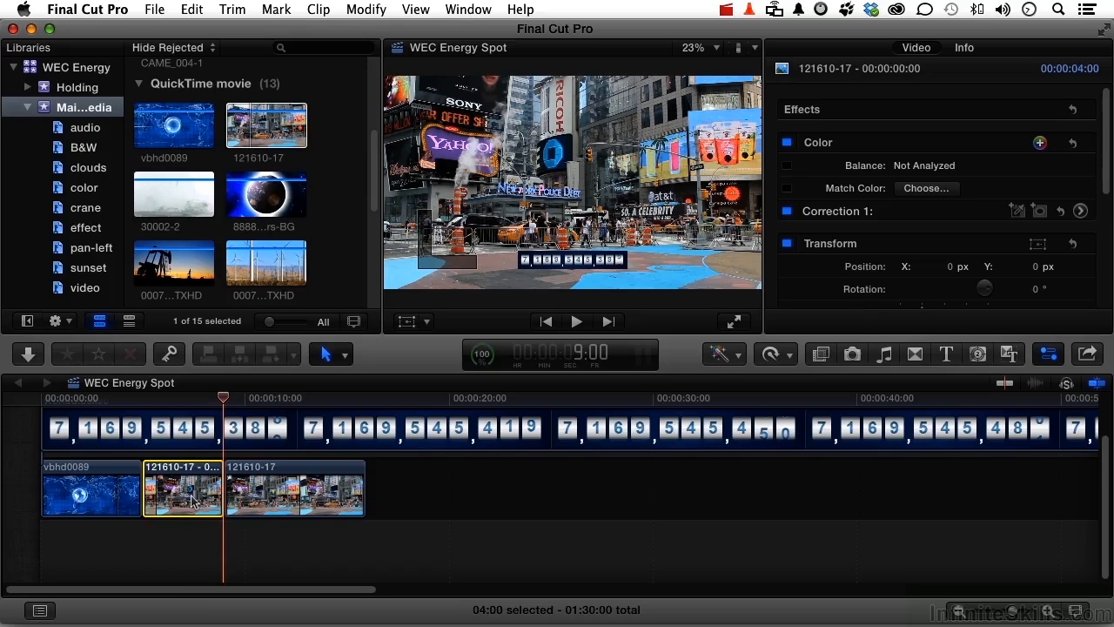
pyautogui.hotkey('ctrl', 'd')
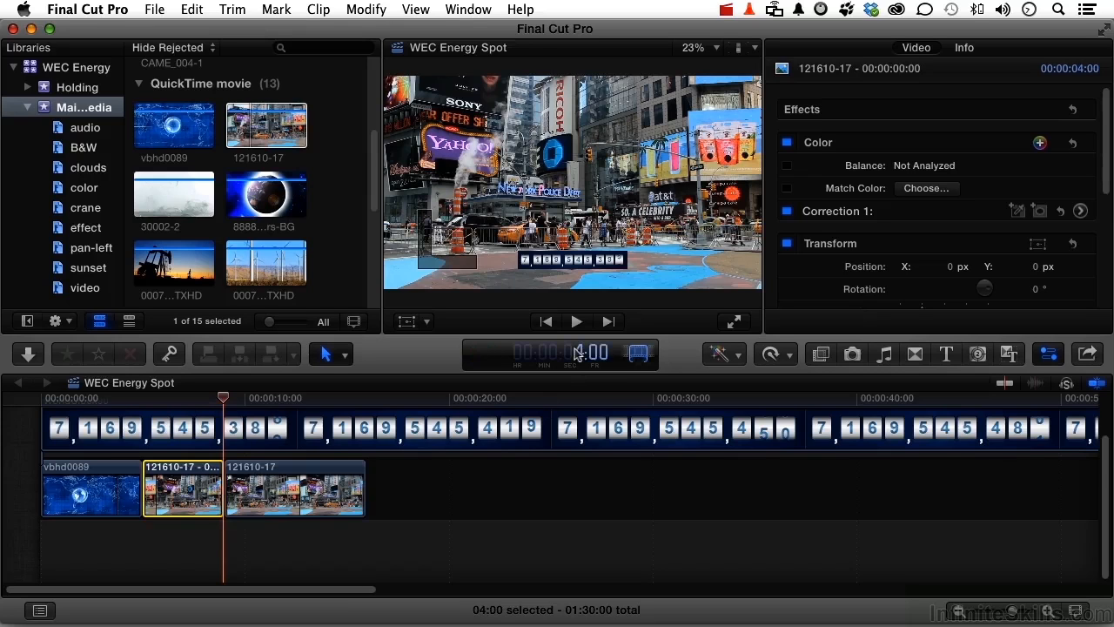
pyautogui.write('100300')
pyautogui.press('Return')
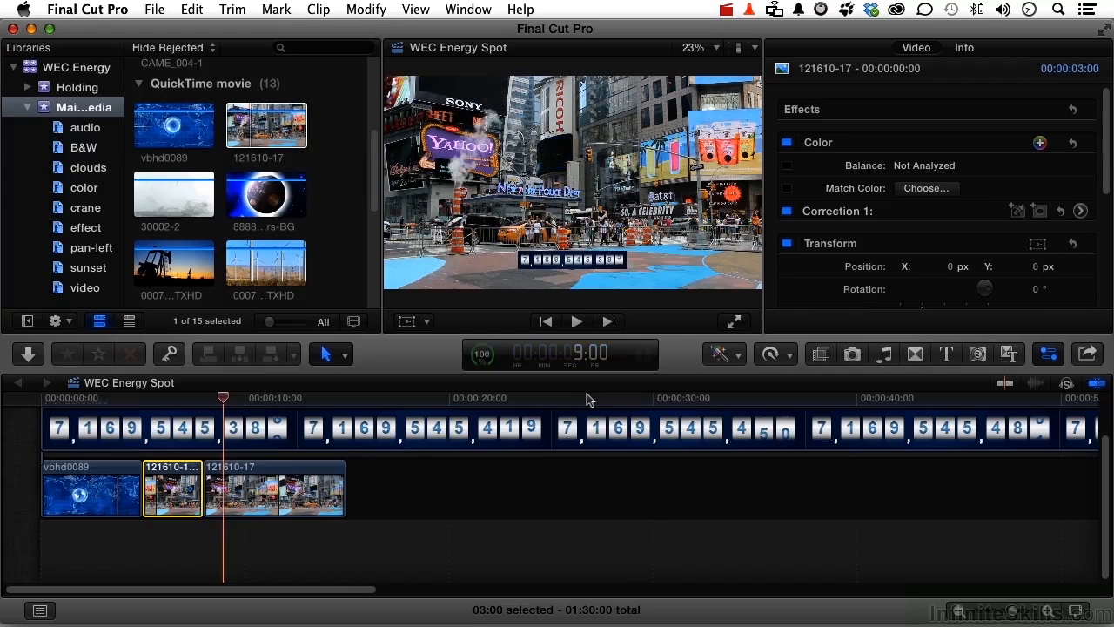
# Play the project full screen from the beginning to review the freeze frame leading into the street clip
pyautogui.click(83, 399)
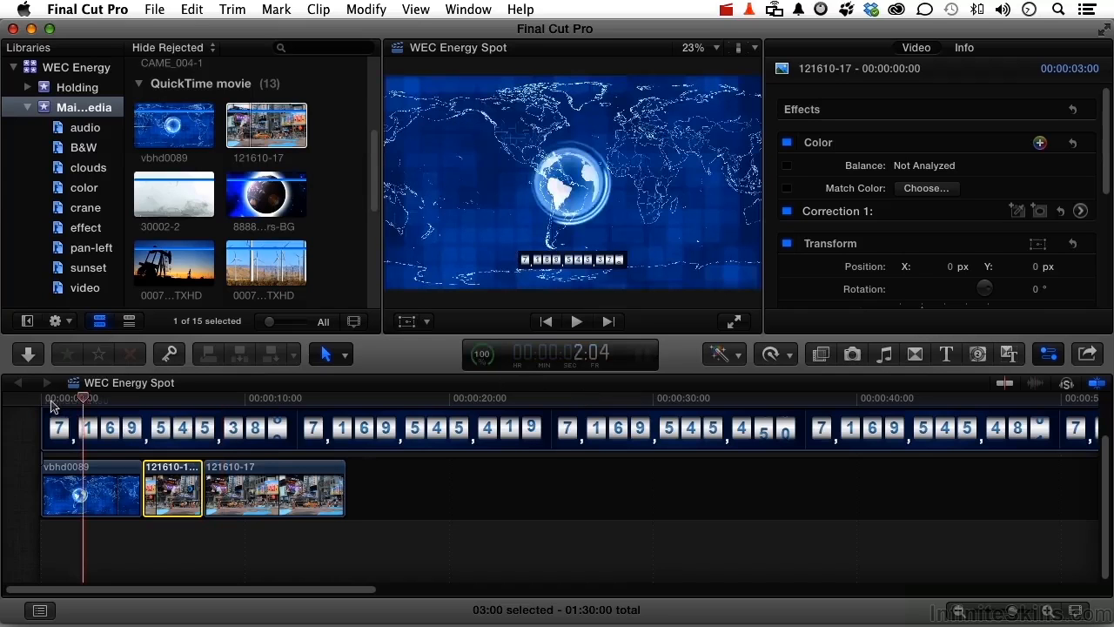
pyautogui.click(40, 398)
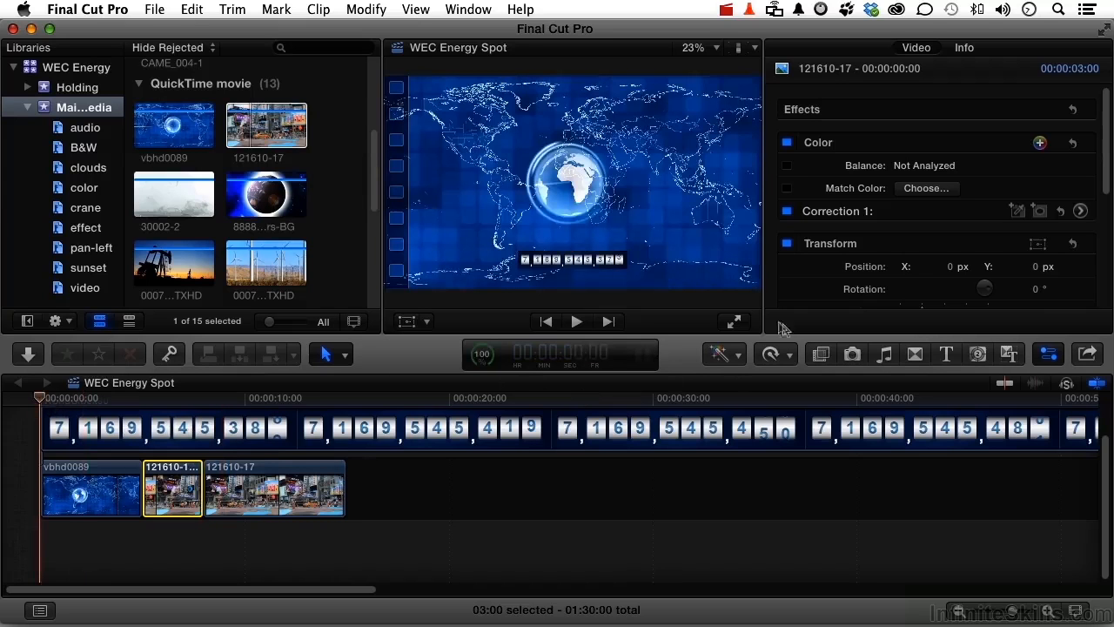
pyautogui.click(734, 324)
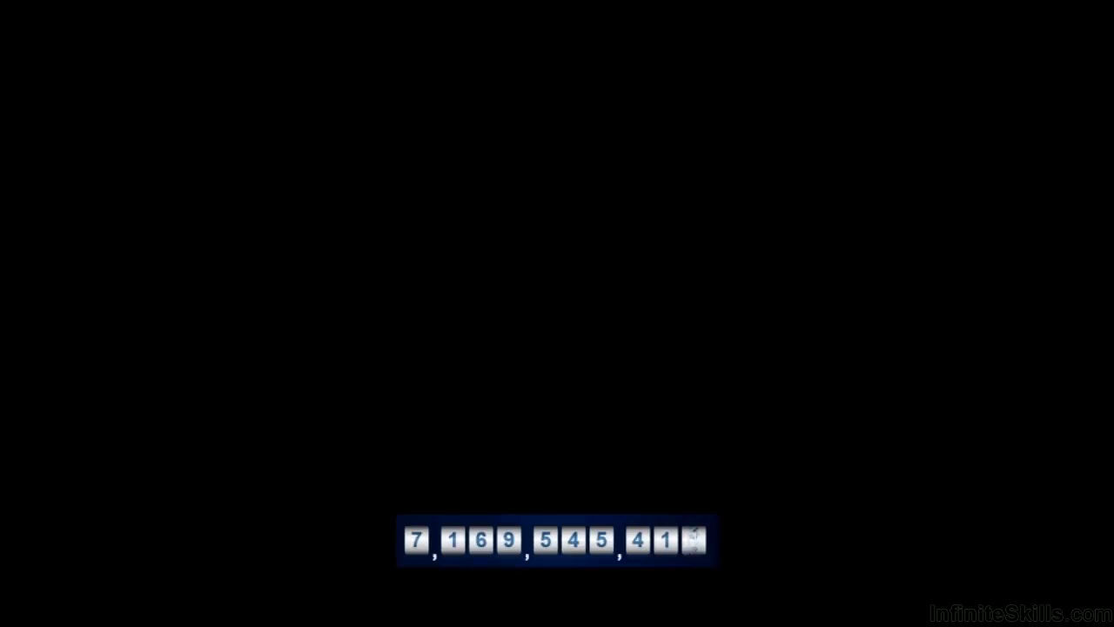
pyautogui.press('Escape')
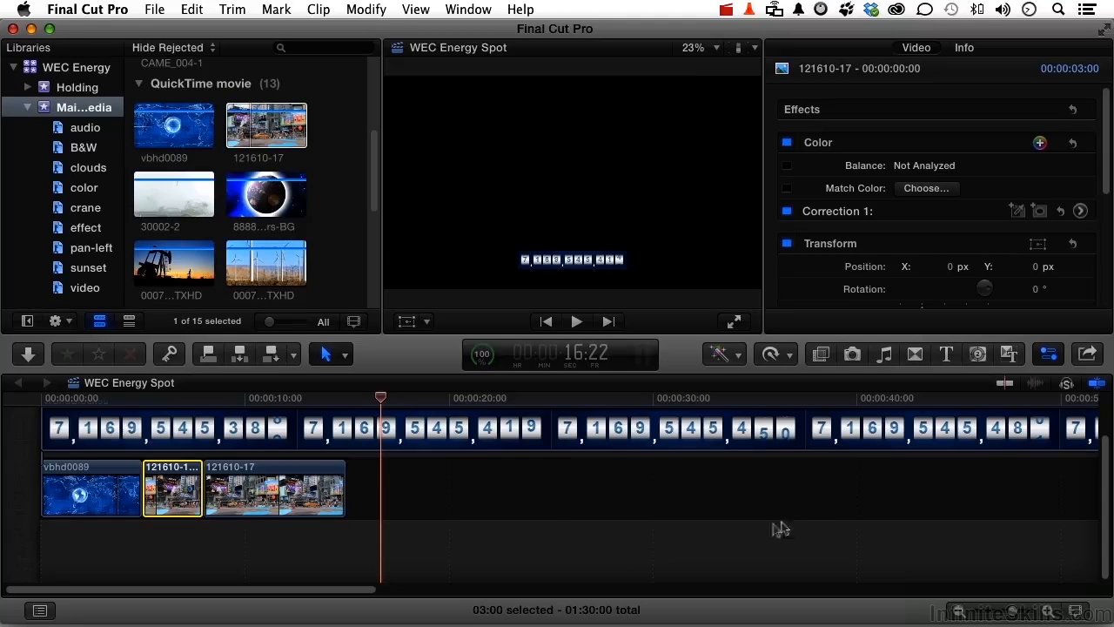
# Apply the Black & White effect to the 121610-17 freeze frame and play the project full screen from the beginning
pyautogui.click(821, 354)
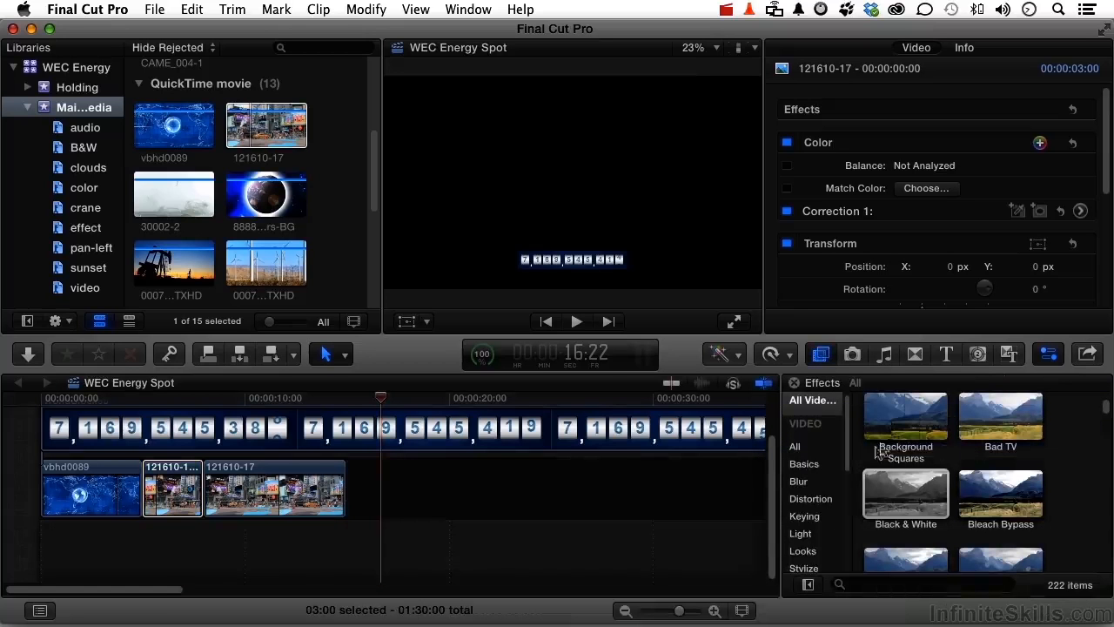
pyautogui.click(929, 501)
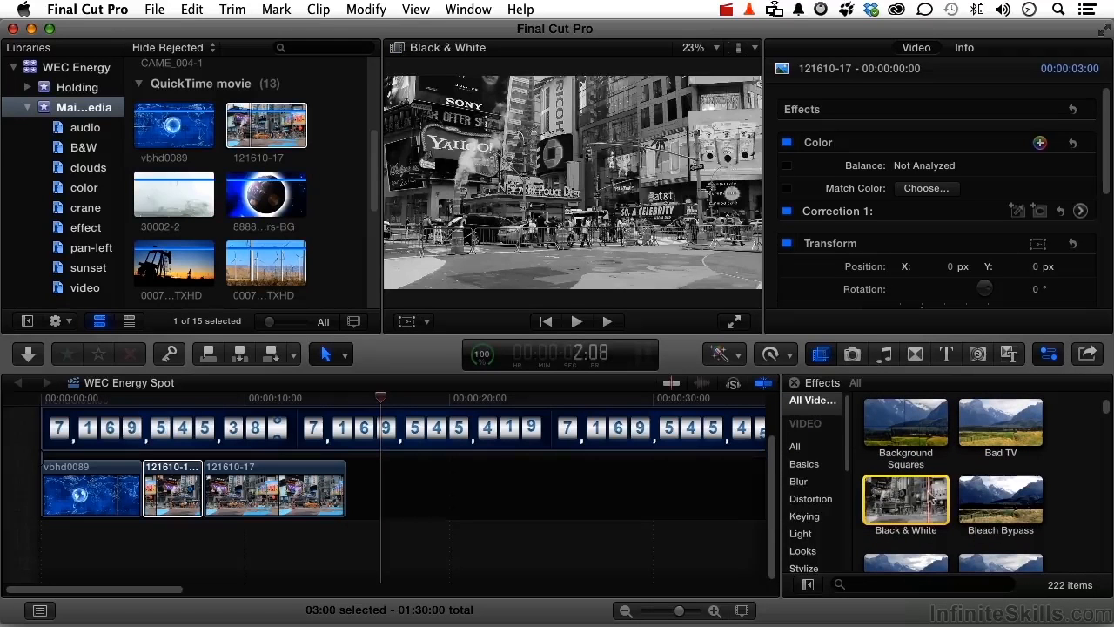
pyautogui.moveTo(922, 500); pyautogui.dragTo(177, 487)
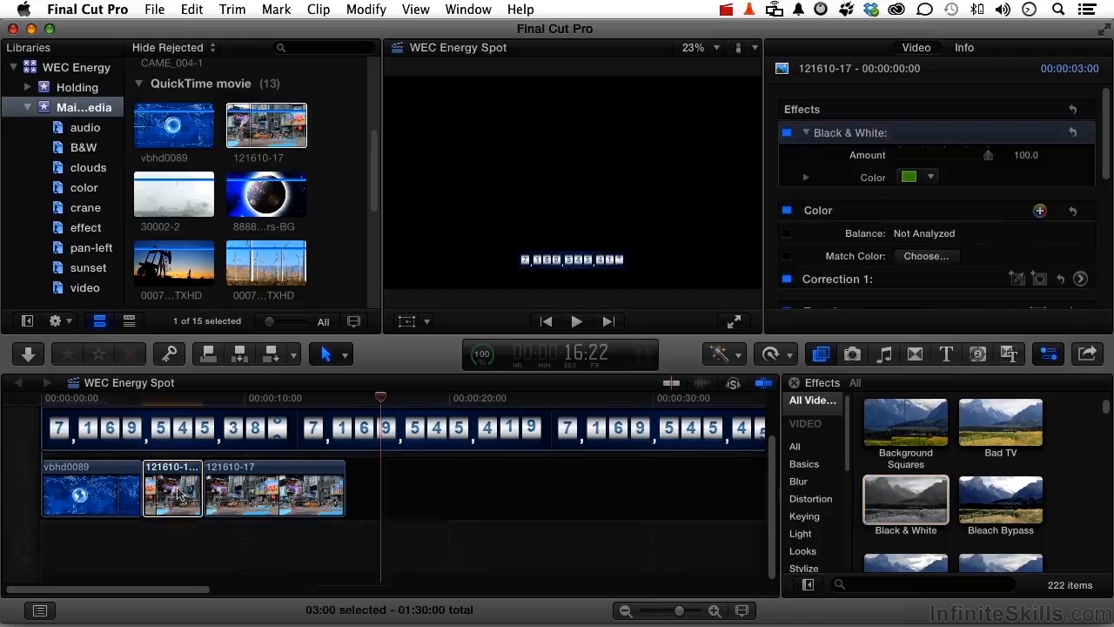
pyautogui.press('Home')
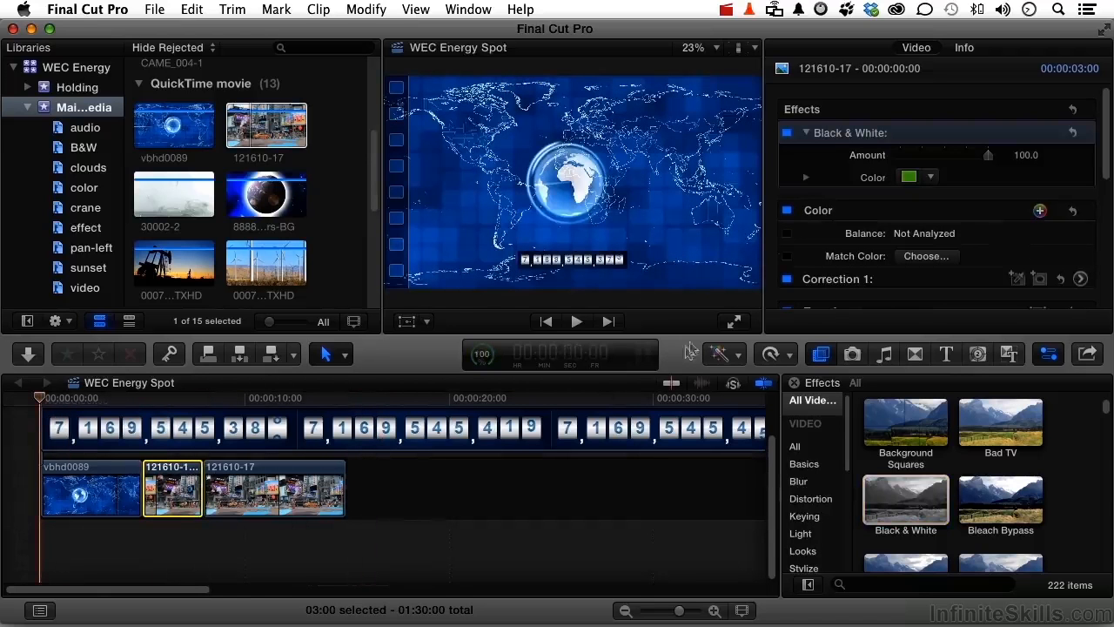
pyautogui.click(734, 324)
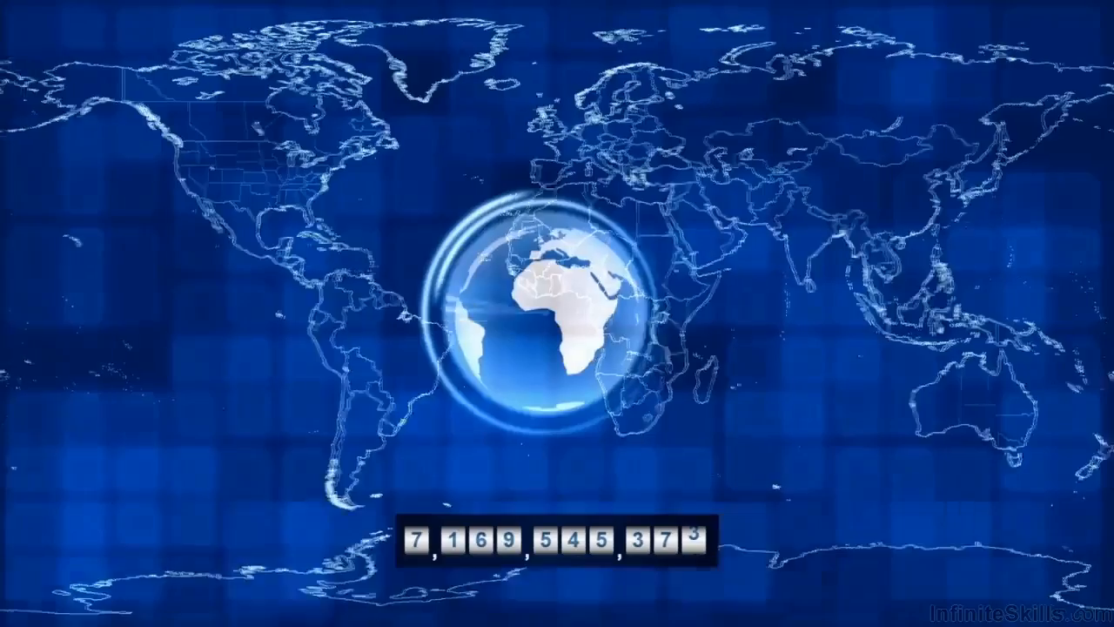